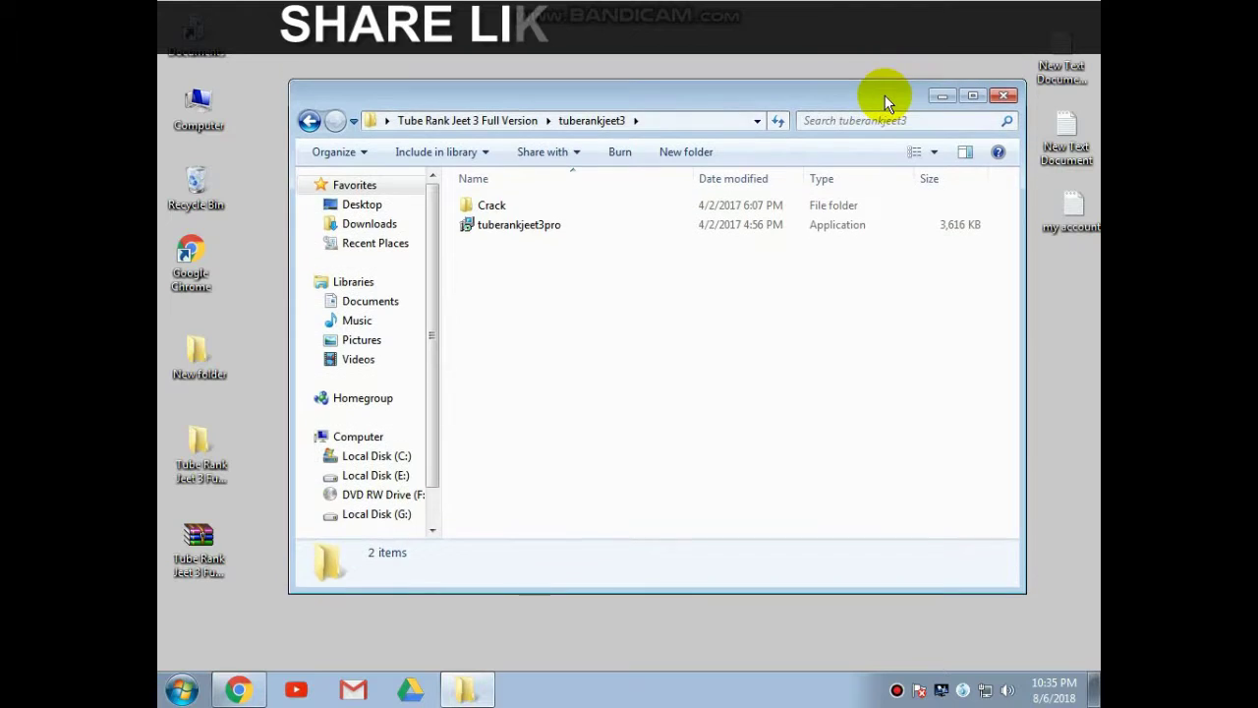
Install TubeRank Jeet 3 Pro from tuberankjeet3pro with default folders, a desktop icon and no Quick Launch icon, and finish the setup wizard.
double_click(503, 234)
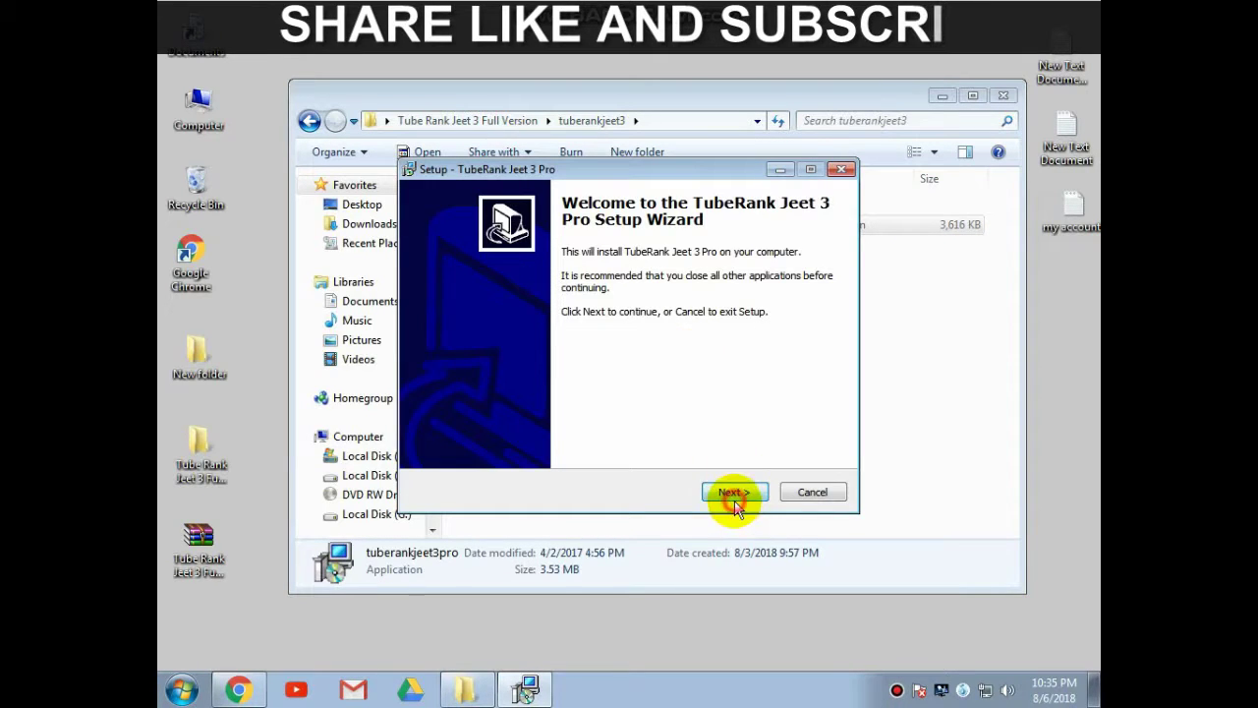
click(734, 494)
click(734, 495)
click(734, 494)
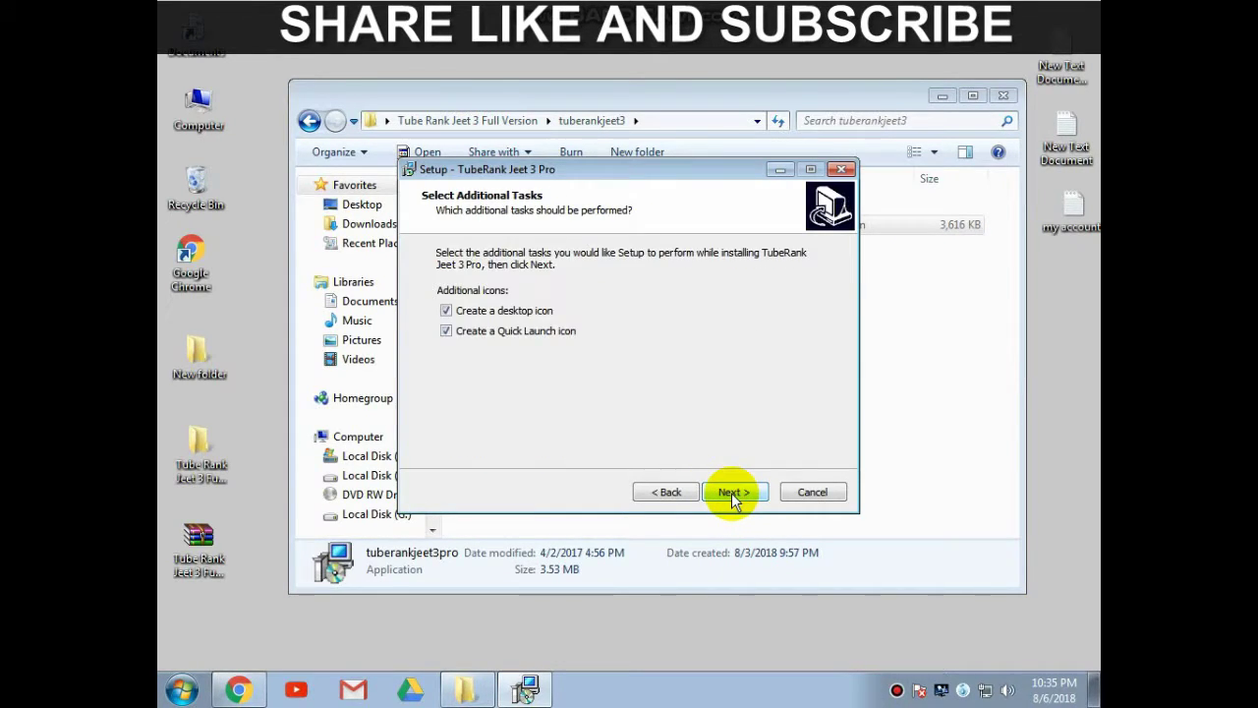
click(476, 331)
click(723, 492)
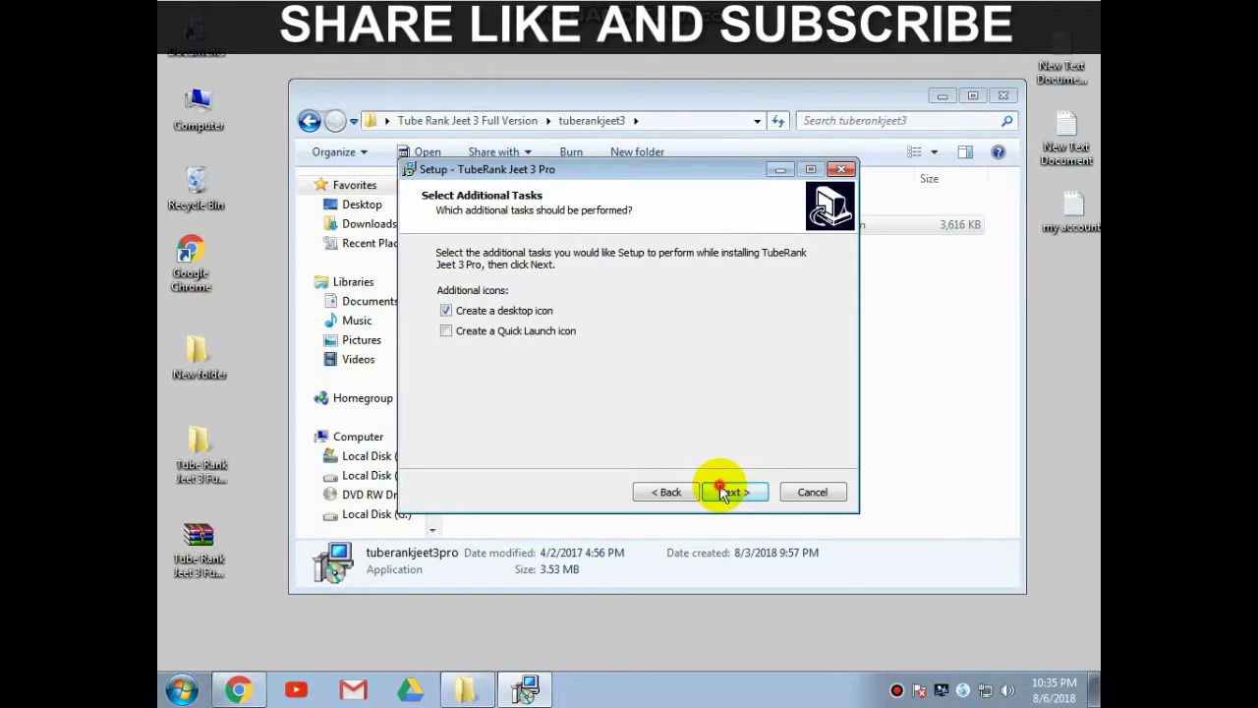
click(724, 492)
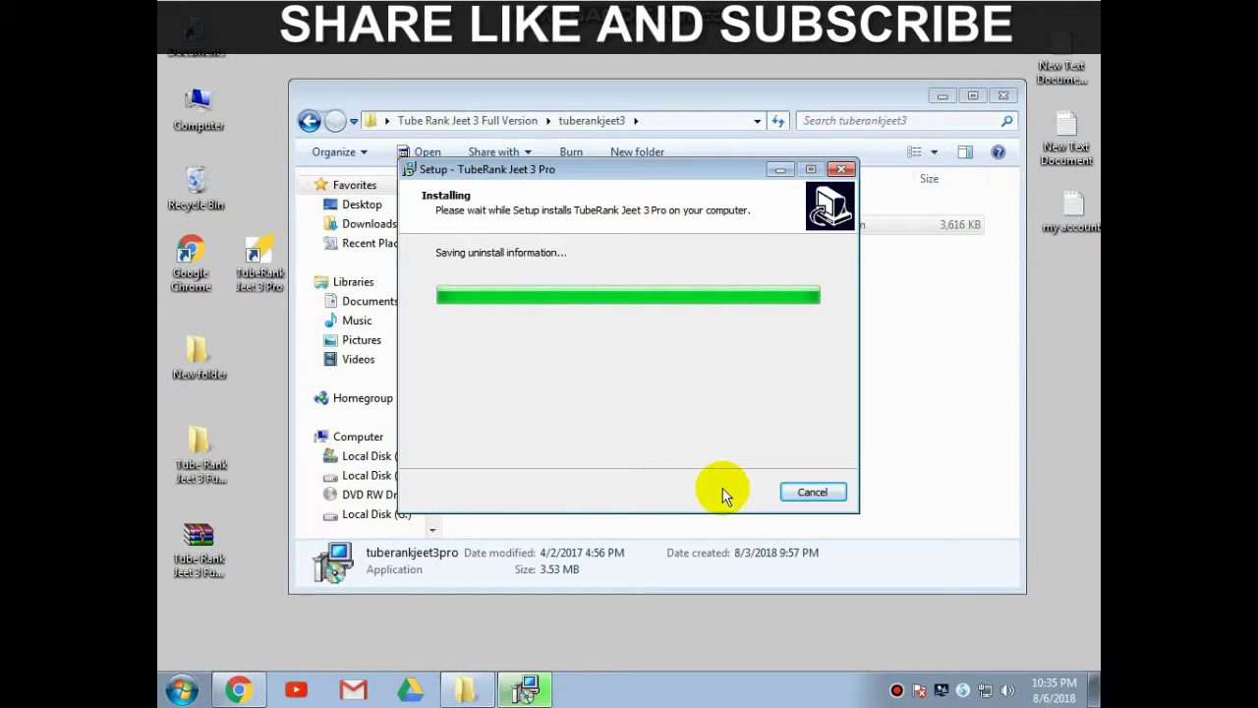
click(636, 328)
click(735, 492)
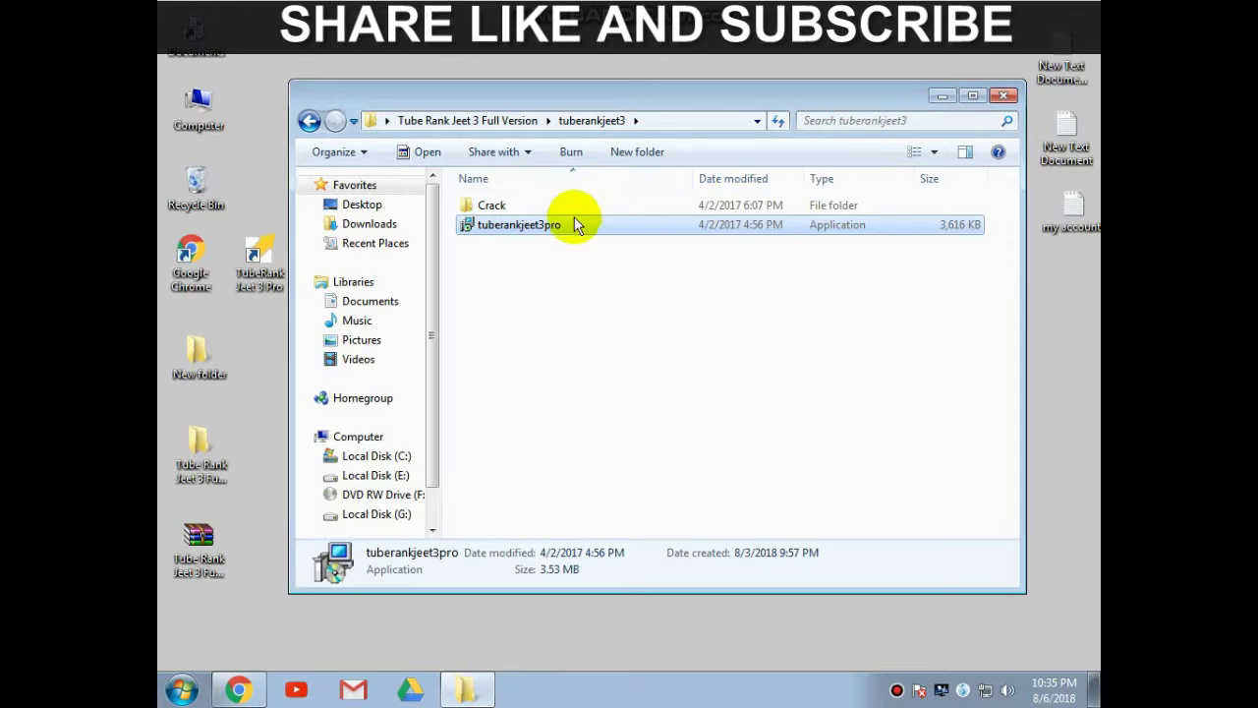
Copy TeknikLic.dll and TubeRankJeet3 from the Crack folder and close the folder window.
double_click(500, 204)
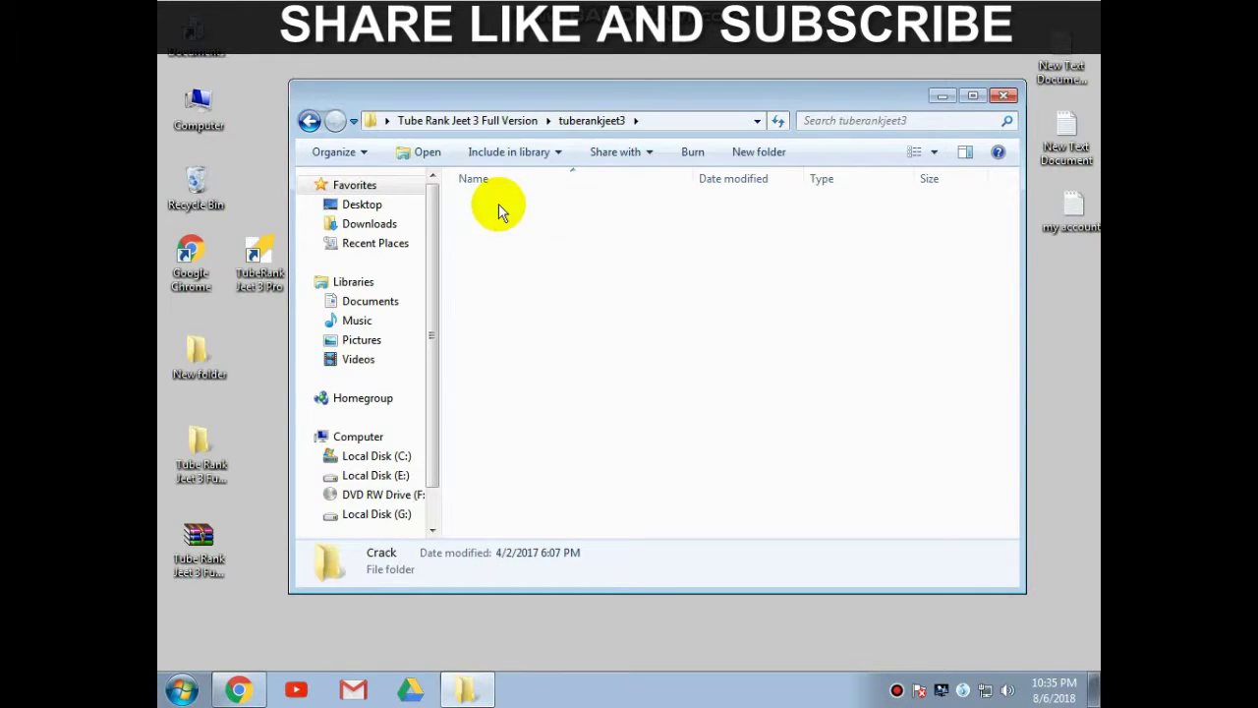
drag(537, 313, 482, 208)
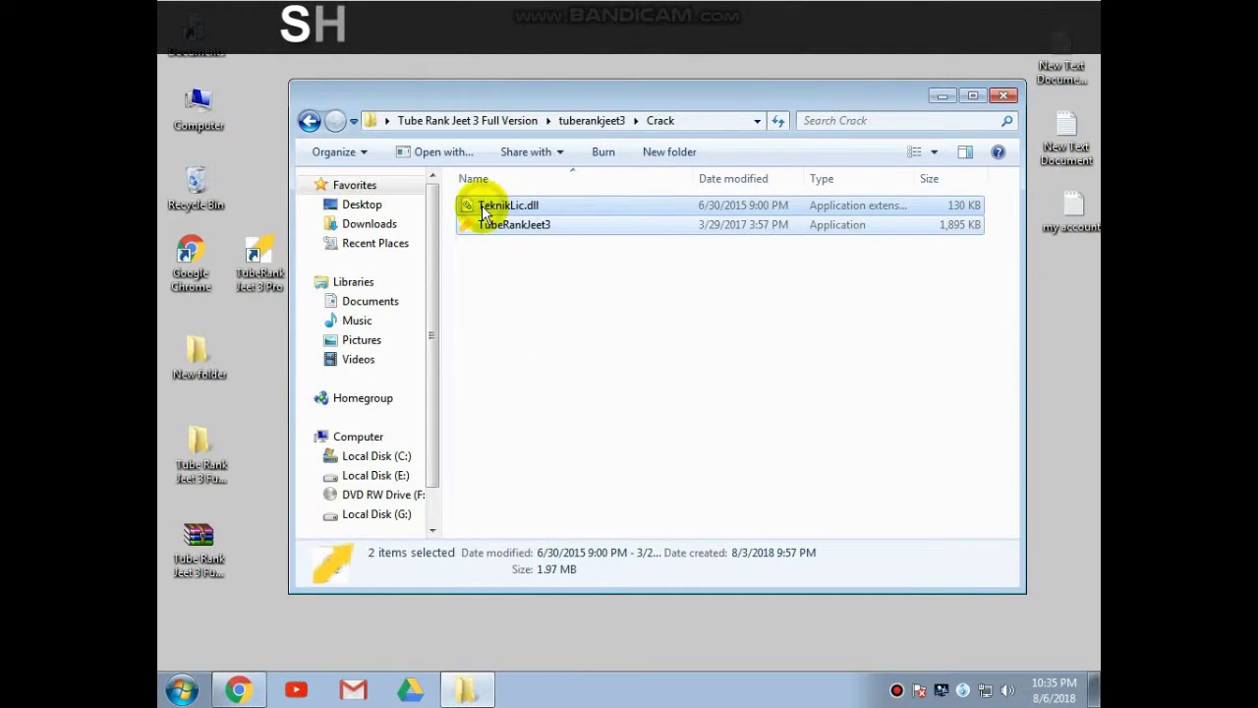
right_click(483, 210)
click(548, 379)
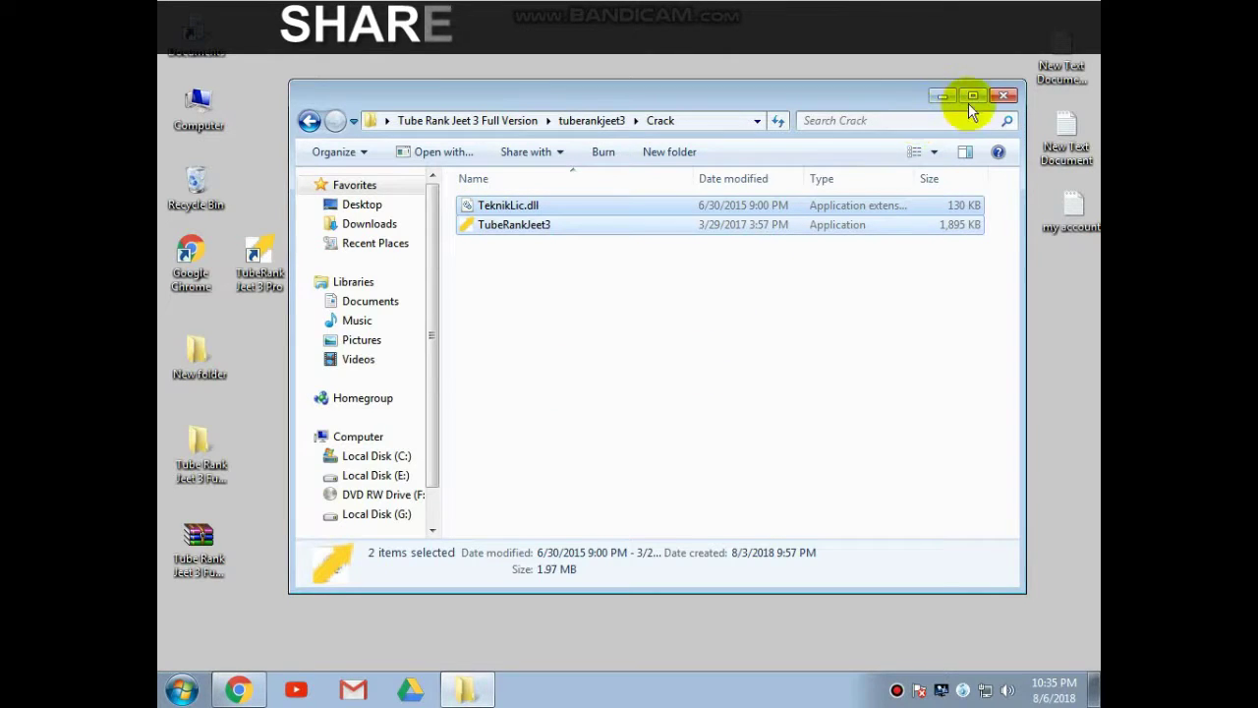
click(1003, 95)
Open the installation folder of the TubeRank Jeet 3 Pro desktop shortcut through its properties.
right_click(264, 262)
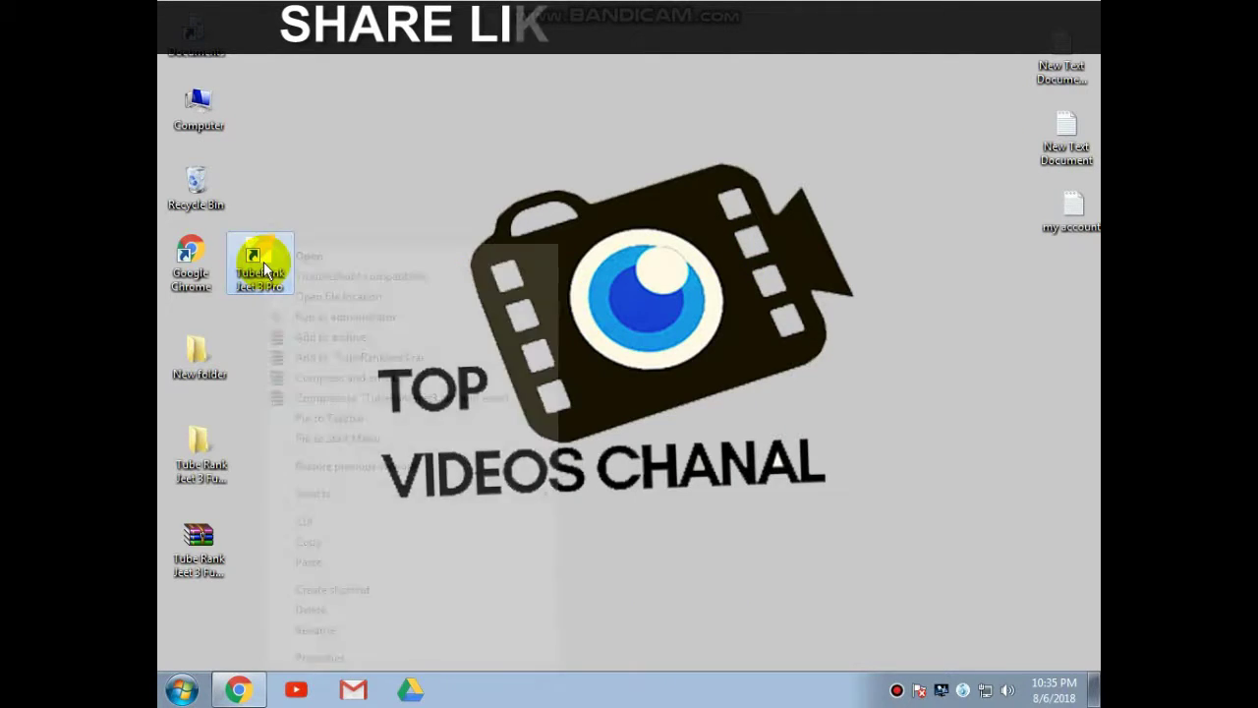
click(324, 657)
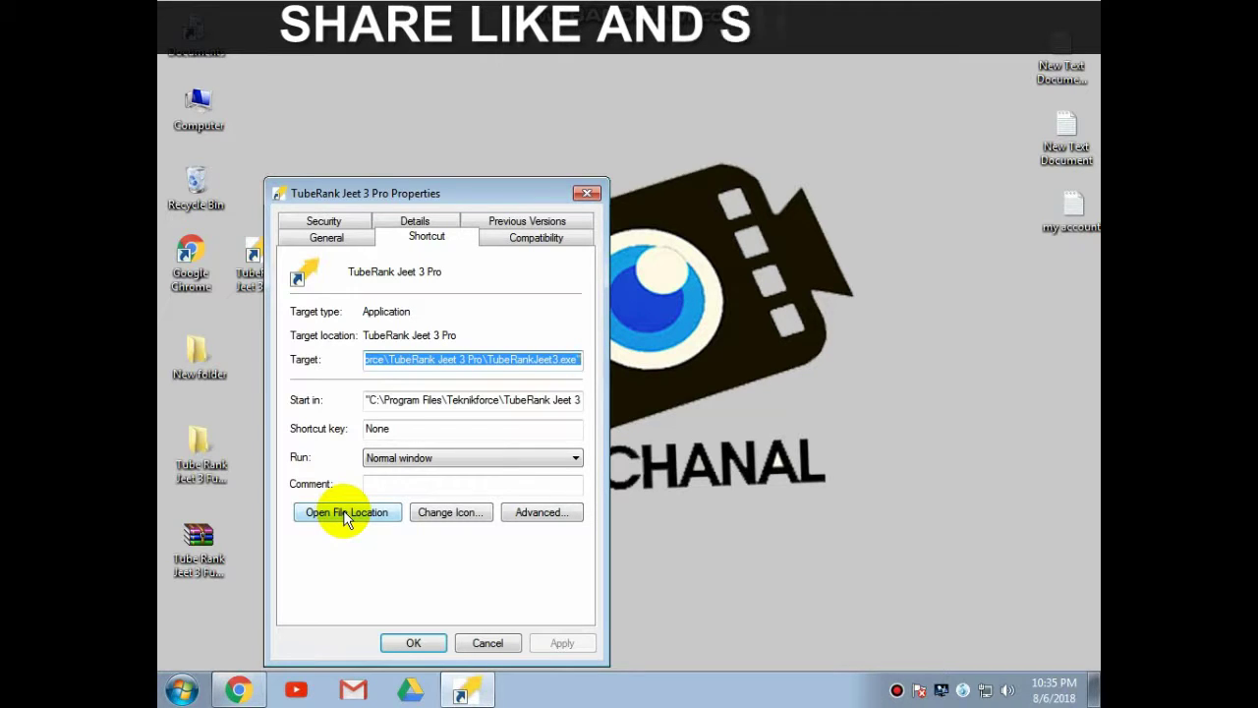
click(344, 516)
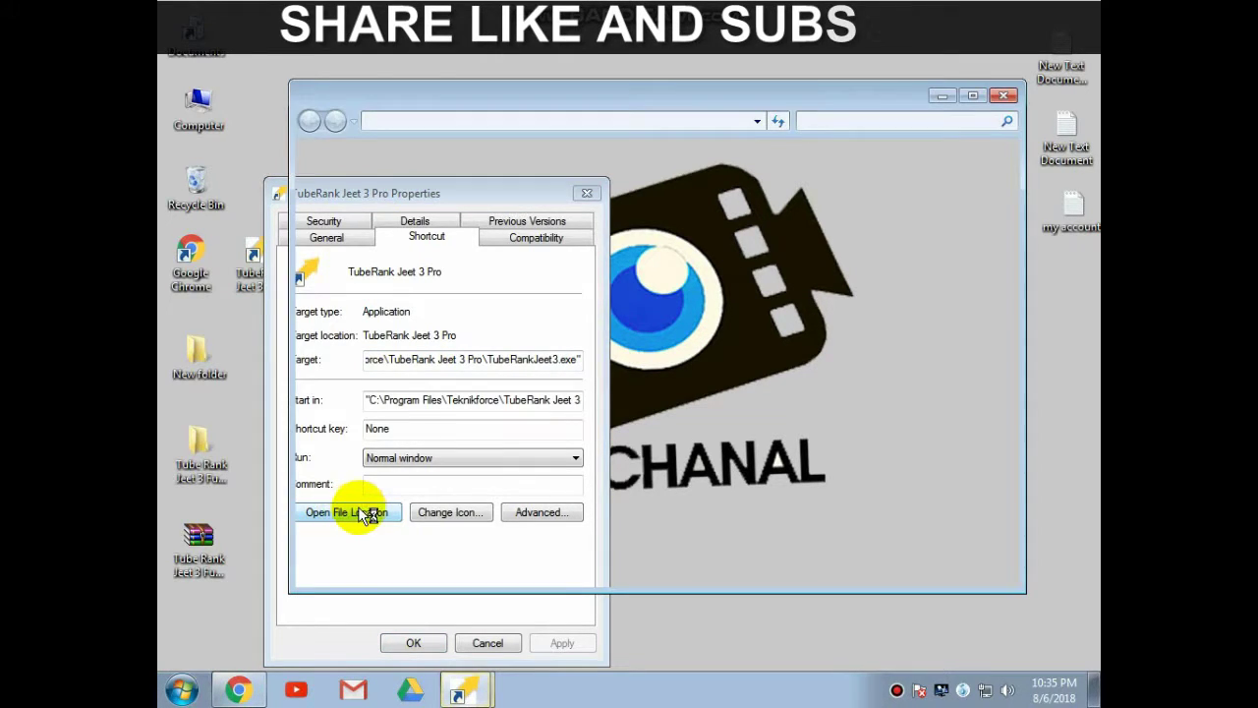
Paste the copied files into the TubeRank Jeet 3 Pro program folder with replacement and administrator permission, and close the open windows.
right_click(582, 258)
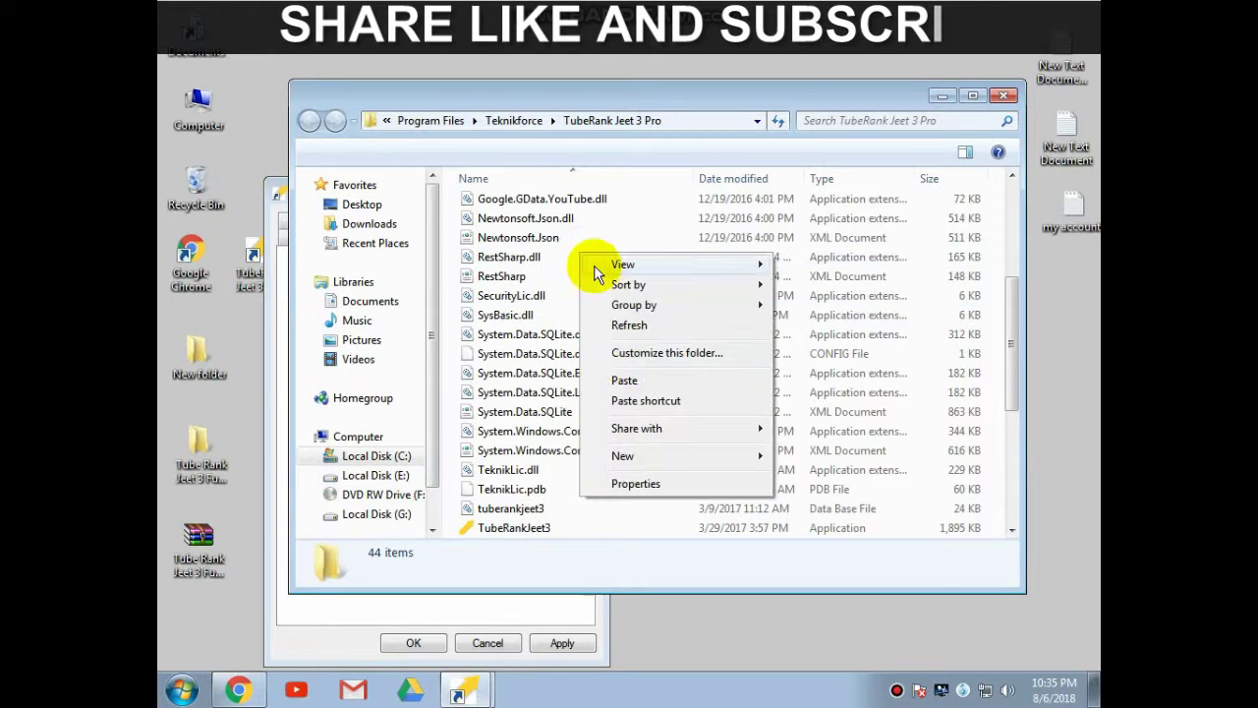
click(629, 380)
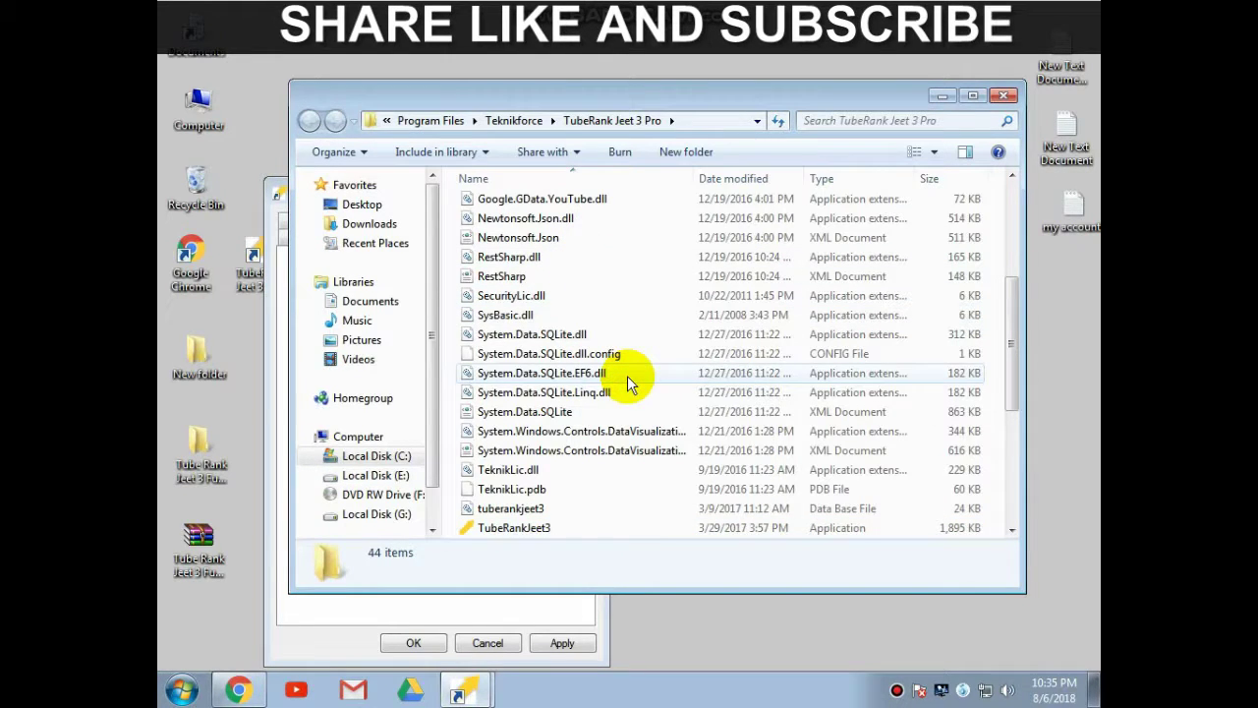
click(583, 274)
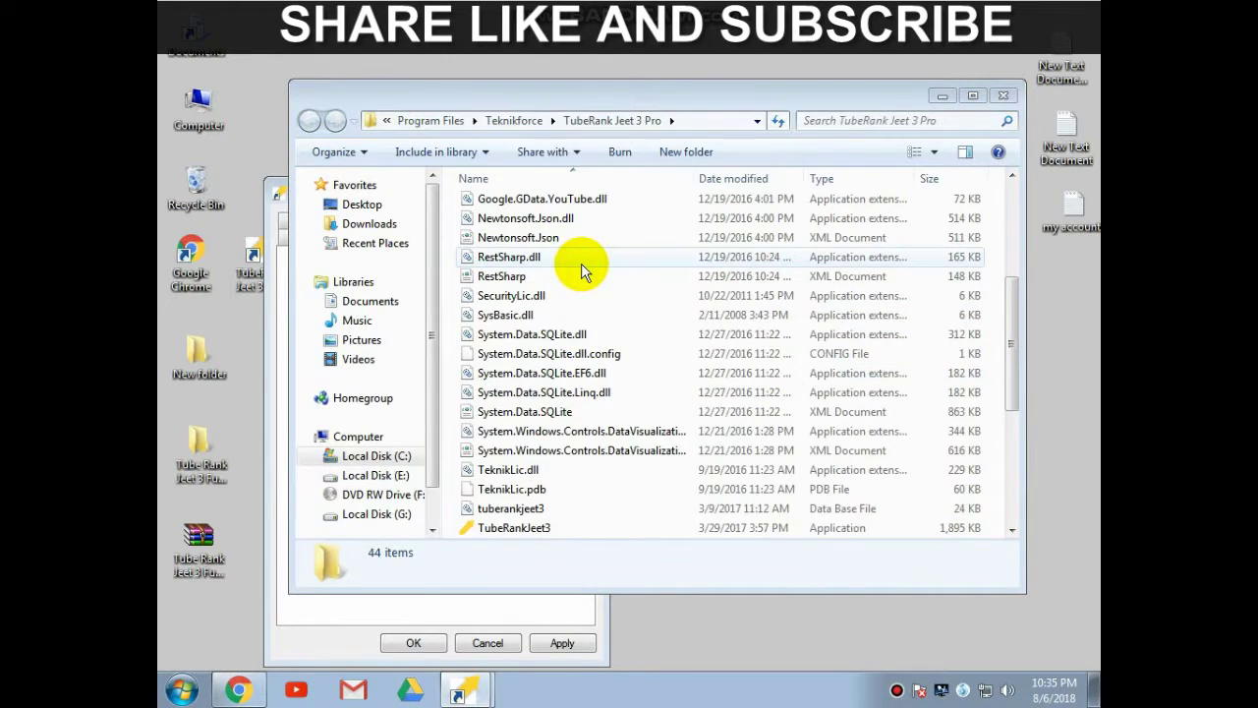
click(581, 252)
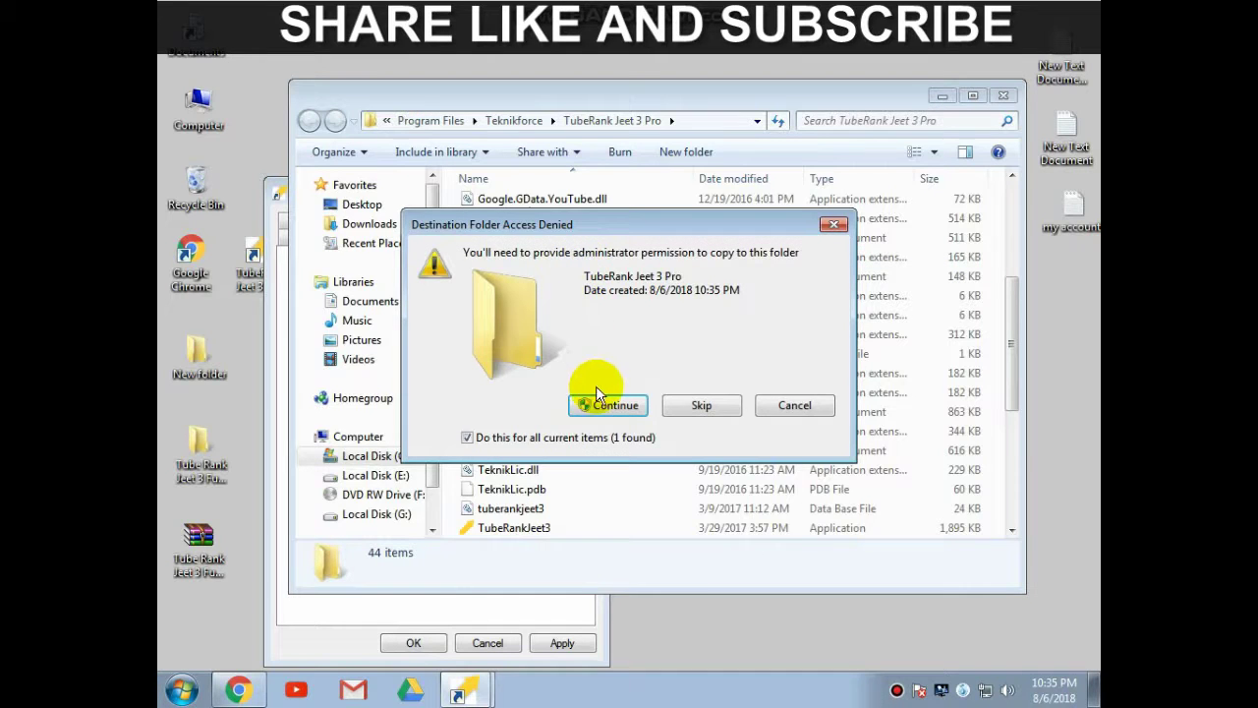
click(602, 406)
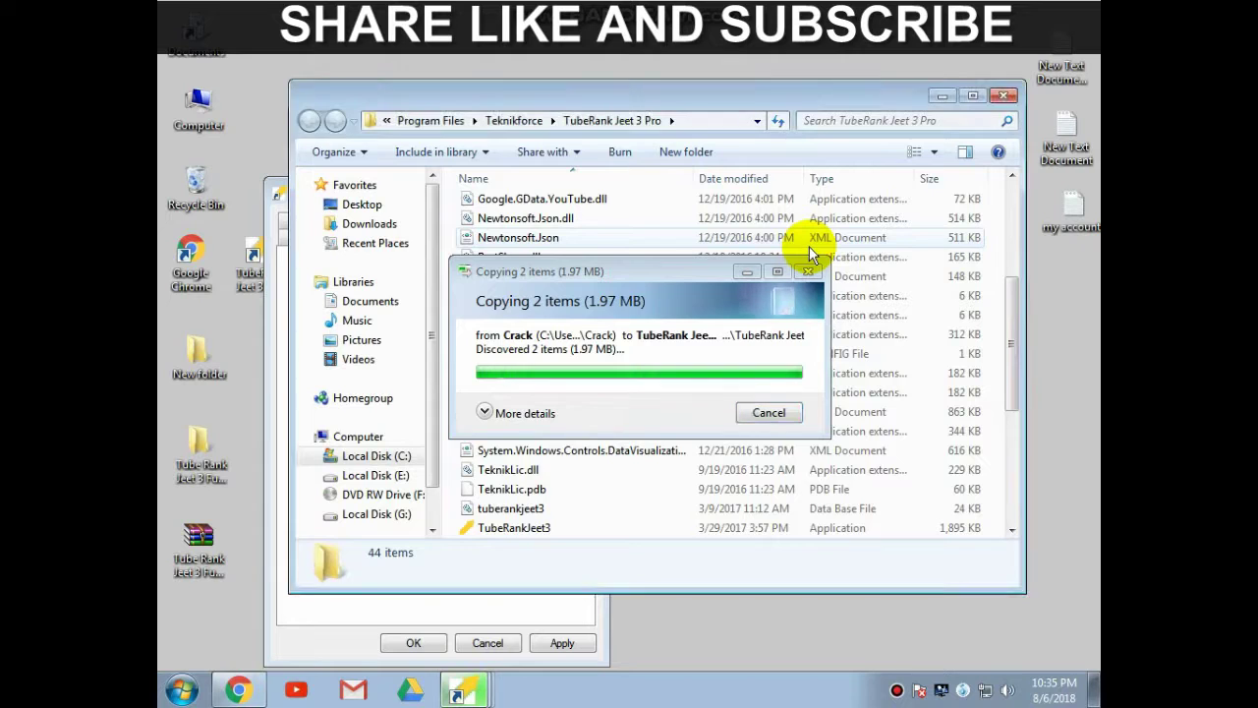
click(1005, 97)
click(594, 194)
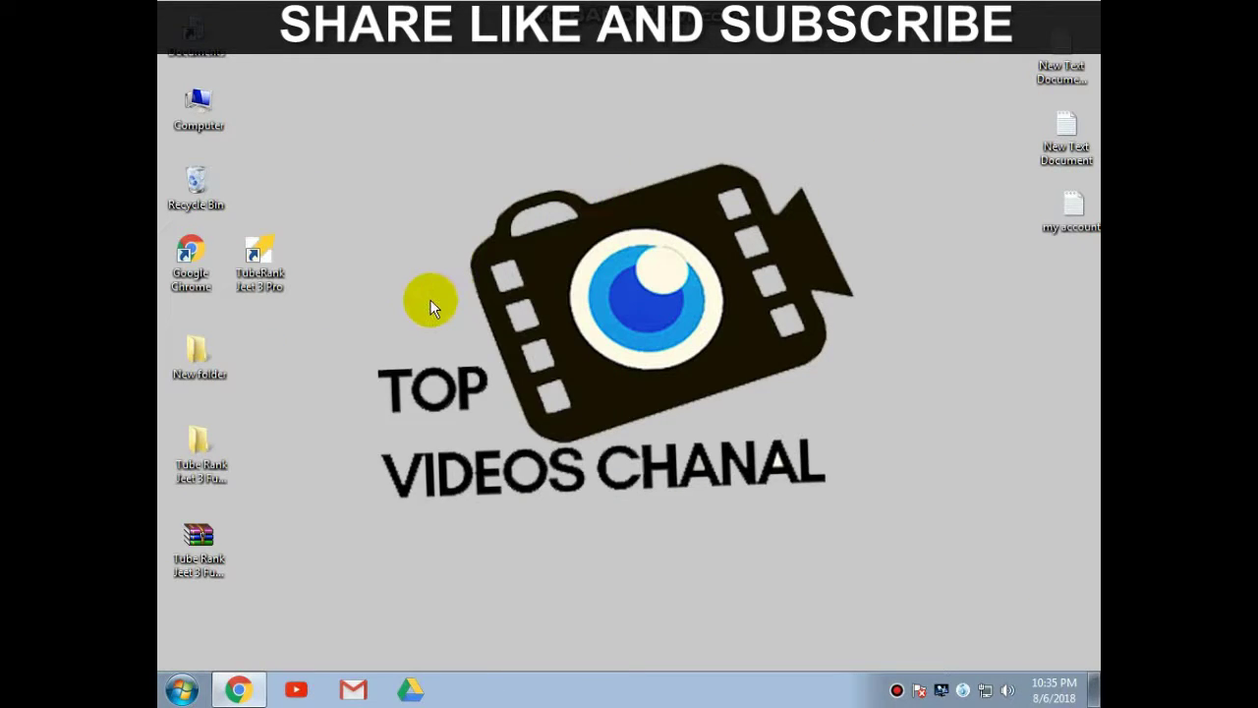
Launch TubeRank Jeet 3 Pro from the desktop and reposition its window so the keyword search screen fits on the display.
click(327, 354)
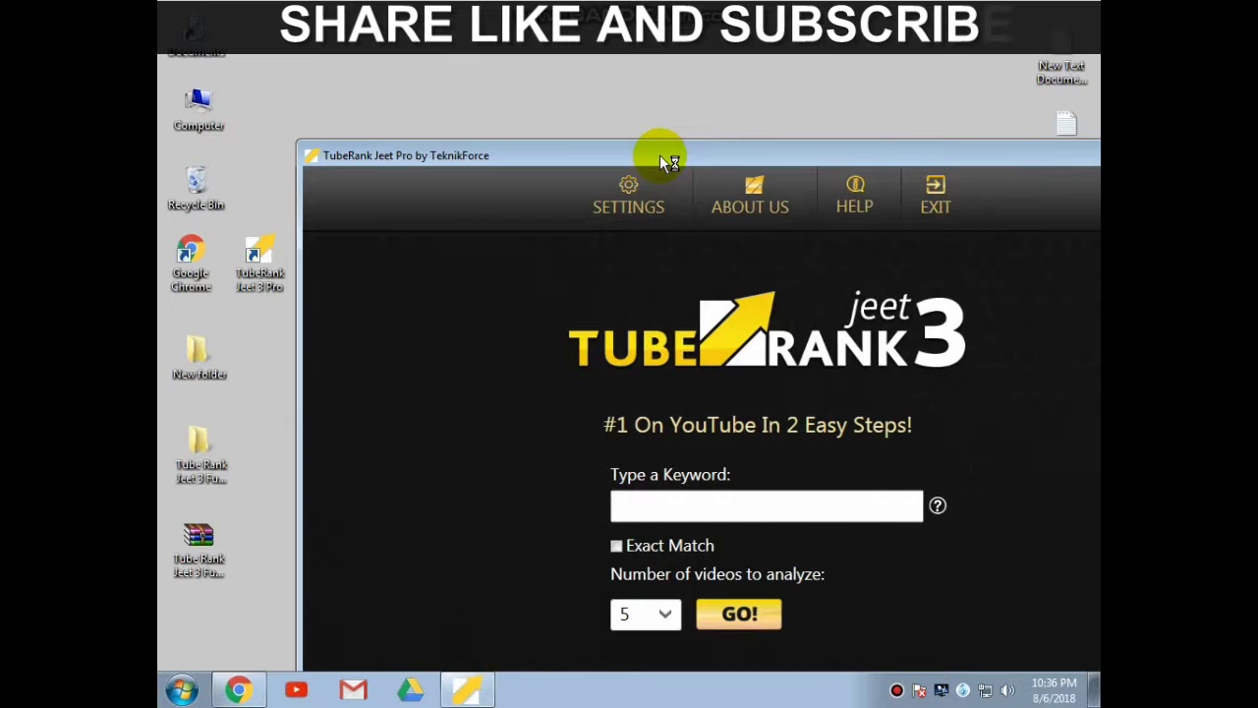
drag(660, 155, 495, 83)
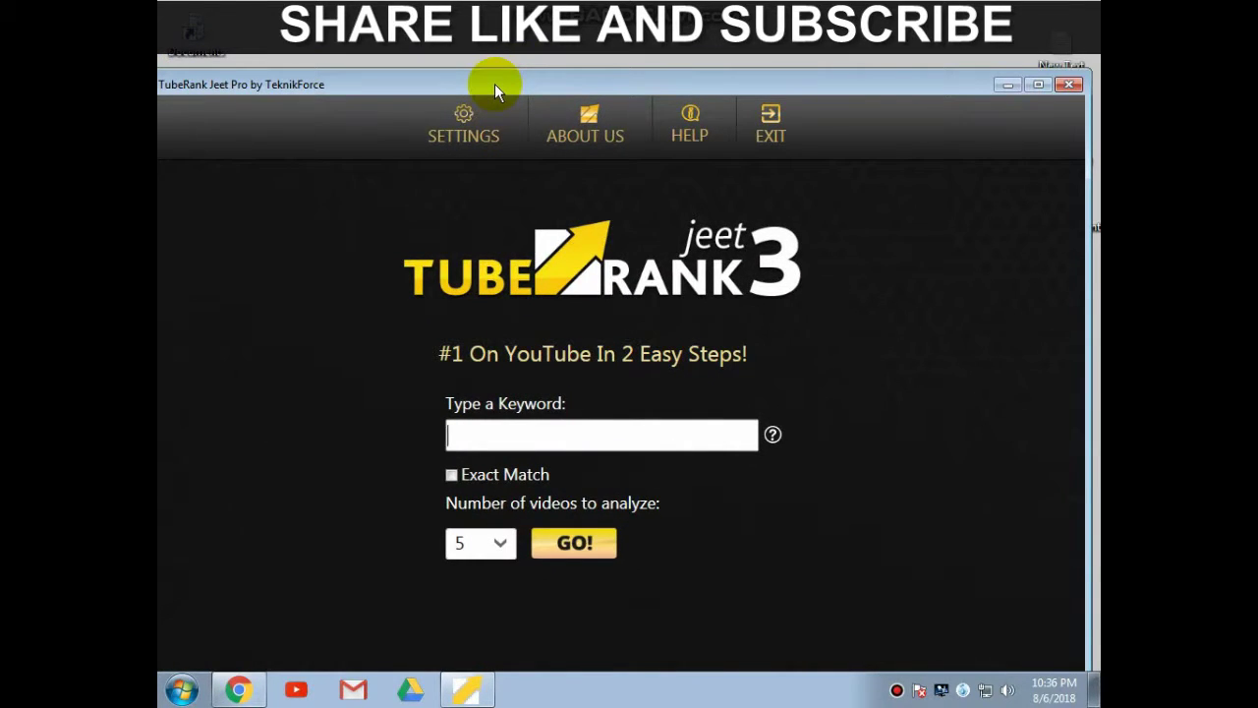
drag(494, 86, 496, 61)
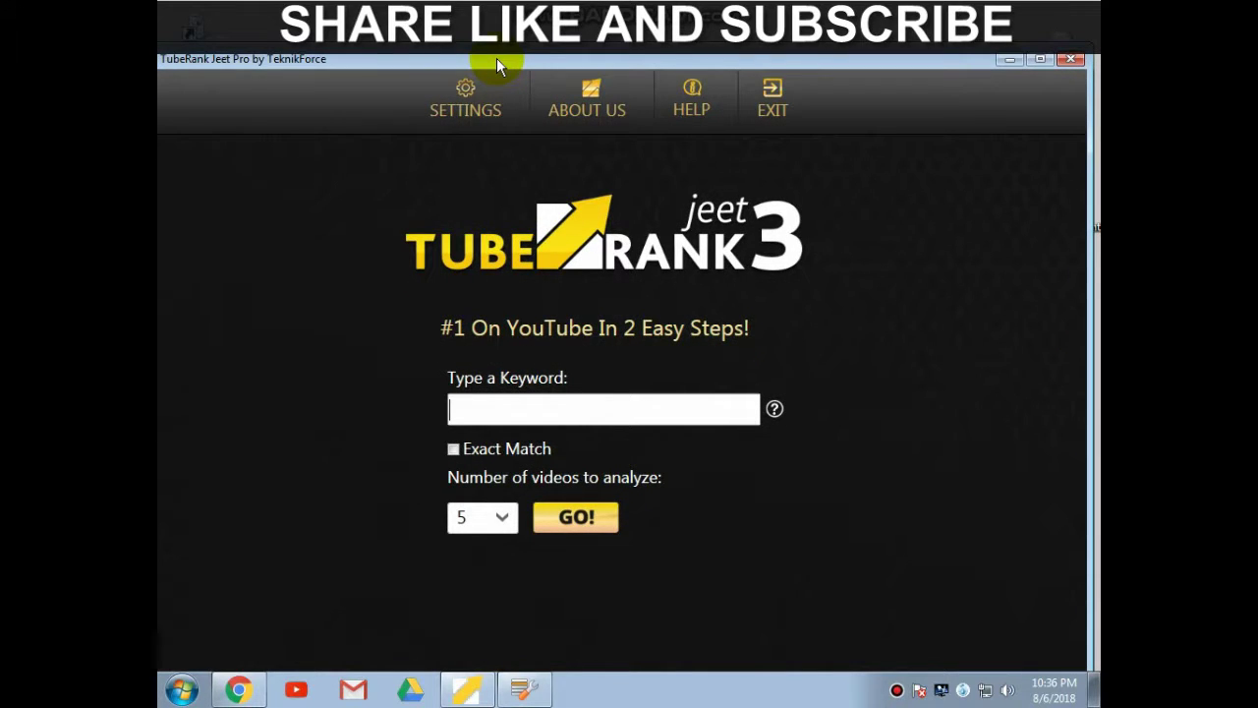
mouse_move(497, 58)
mouse_down()
mouse_move(471, 47)
mouse_move(512, 43)
mouse_up()
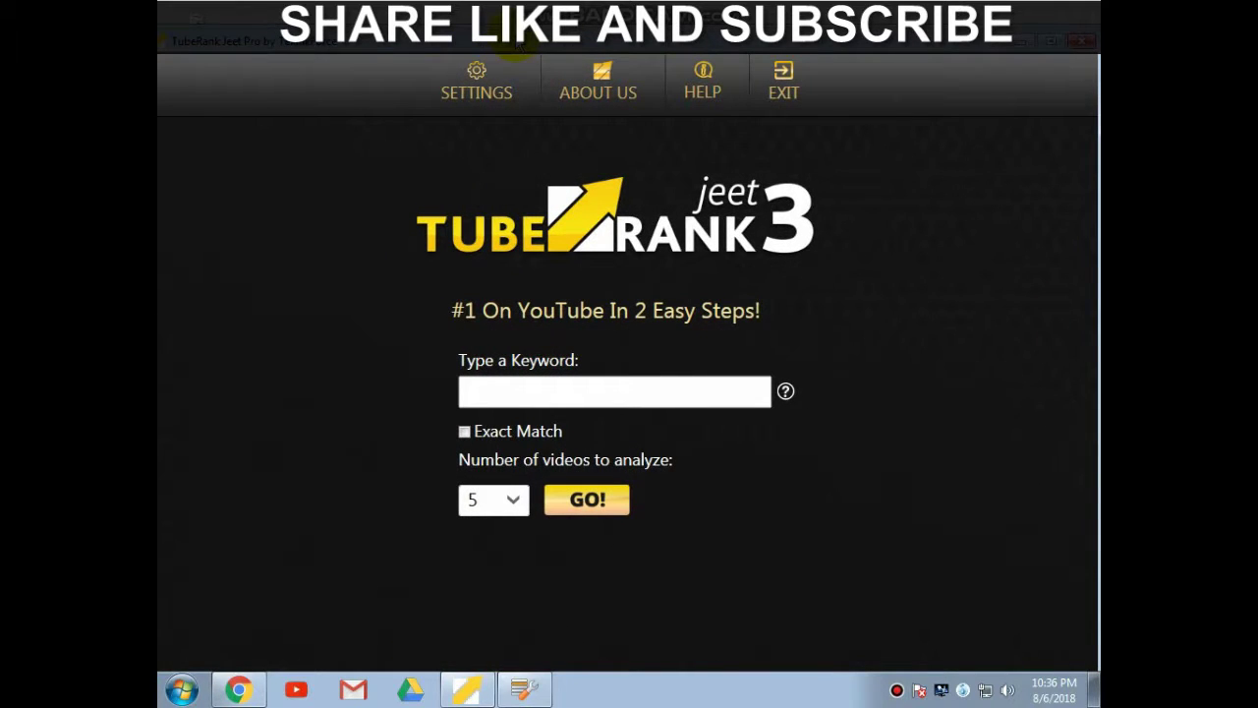
drag(885, 41, 840, 42)
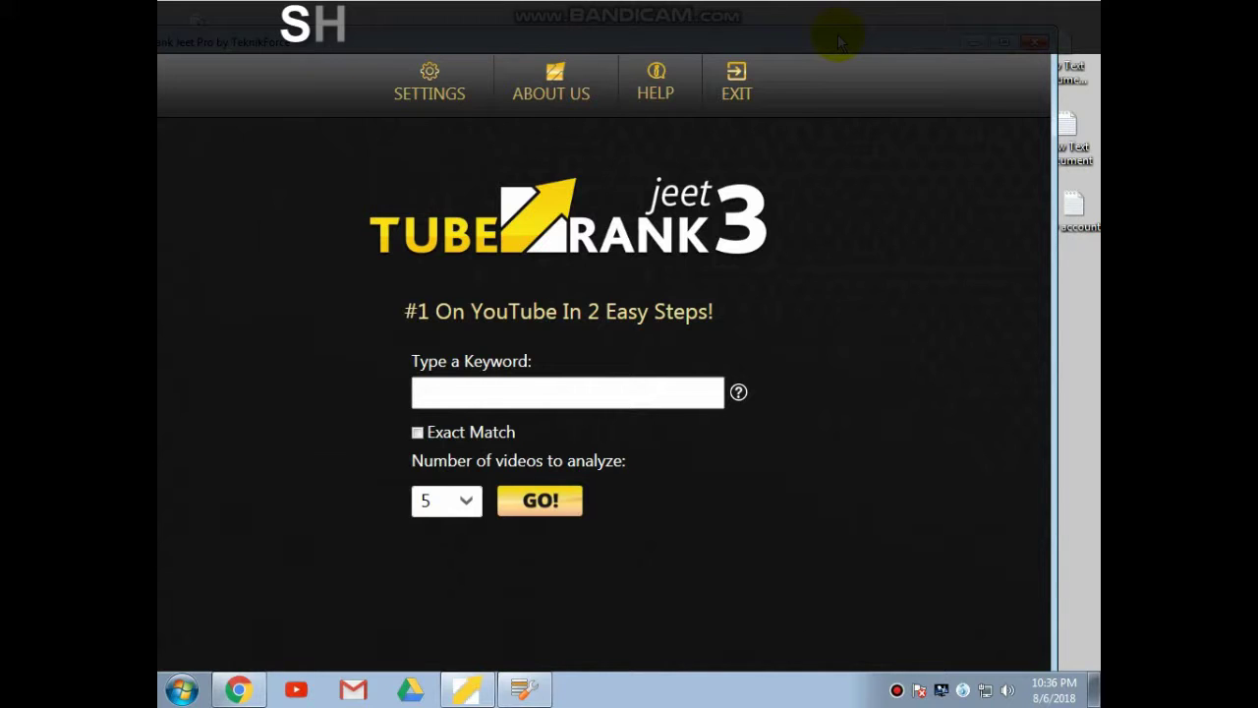
mouse_move(841, 42)
mouse_down()
mouse_move(883, 25)
mouse_move(888, 43)
mouse_move(801, 50)
mouse_move(838, 32)
mouse_up()
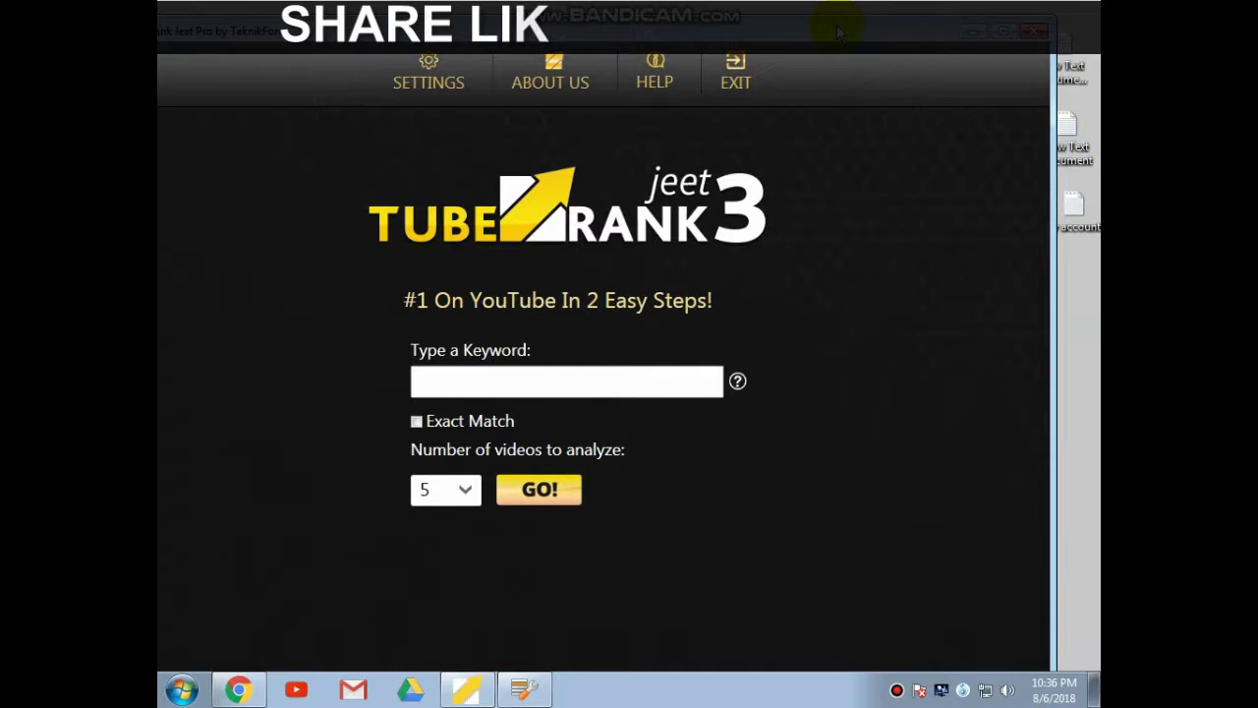
Close the TubeRank Jeet Pro window and download the TubeRankJeet 3 Pro update in the Teknikforce Software Updater.
click(1030, 34)
drag(584, 169, 569, 107)
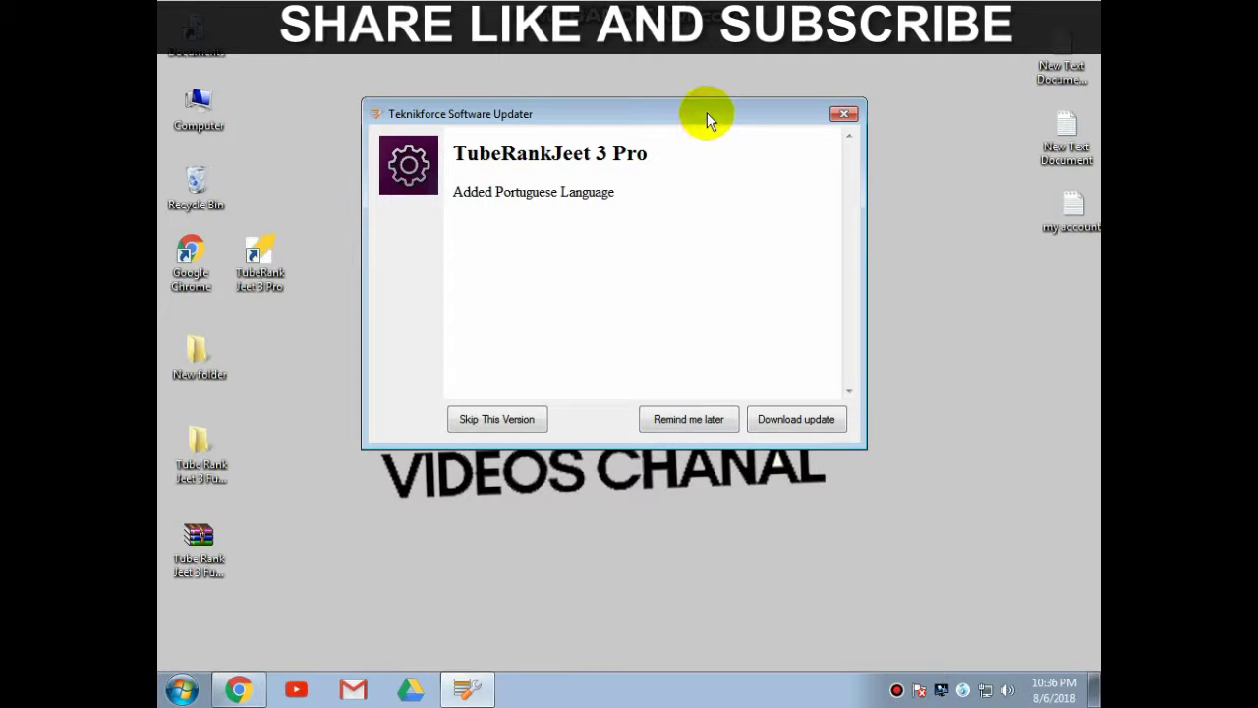
click(797, 424)
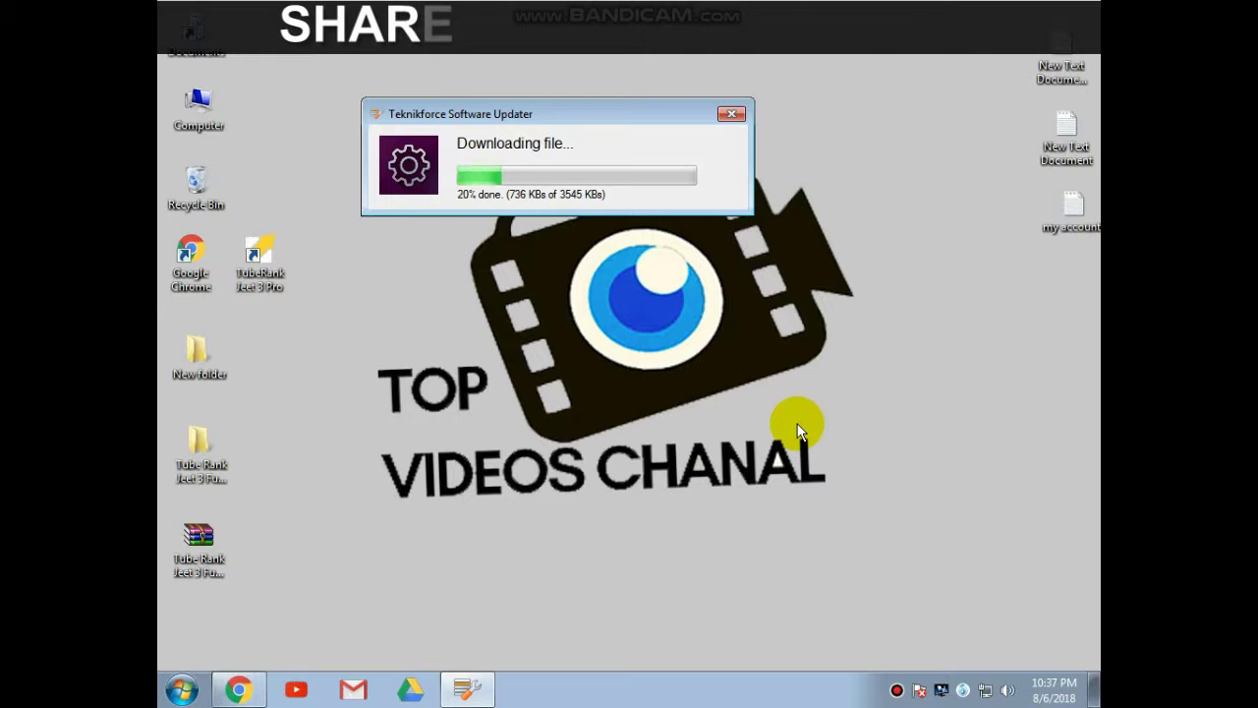
drag(609, 116, 634, 186)
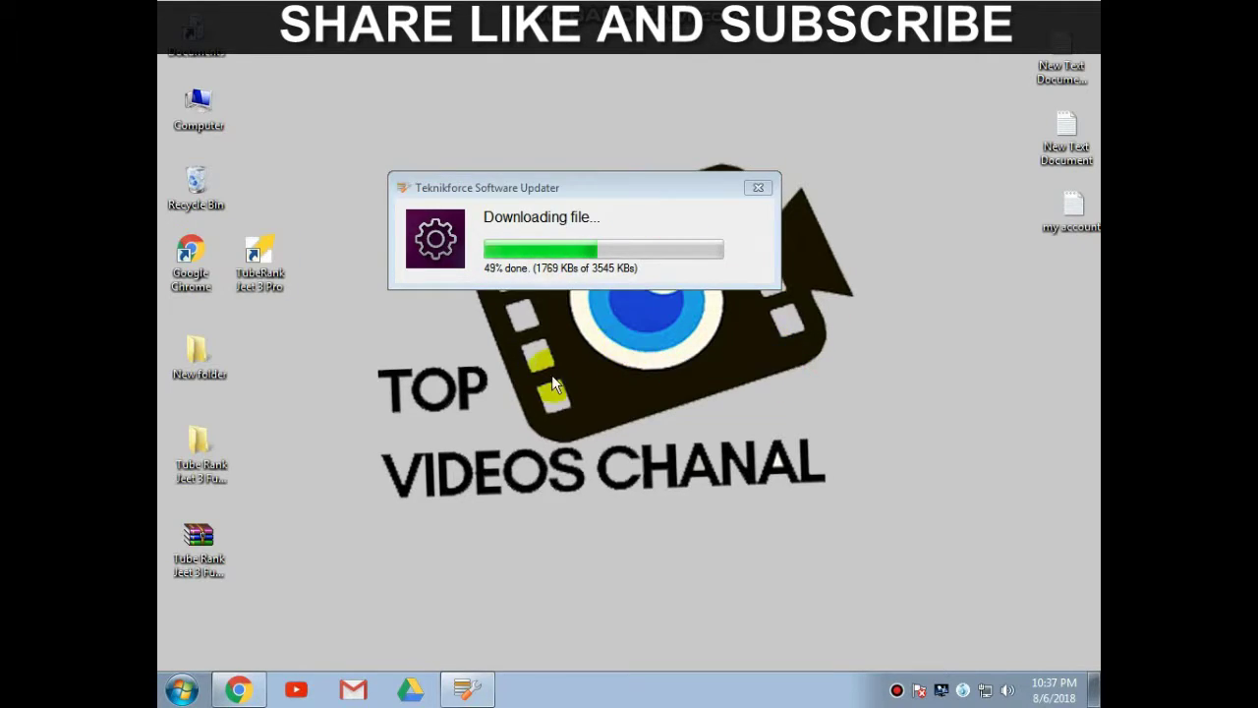
drag(341, 152, 841, 414)
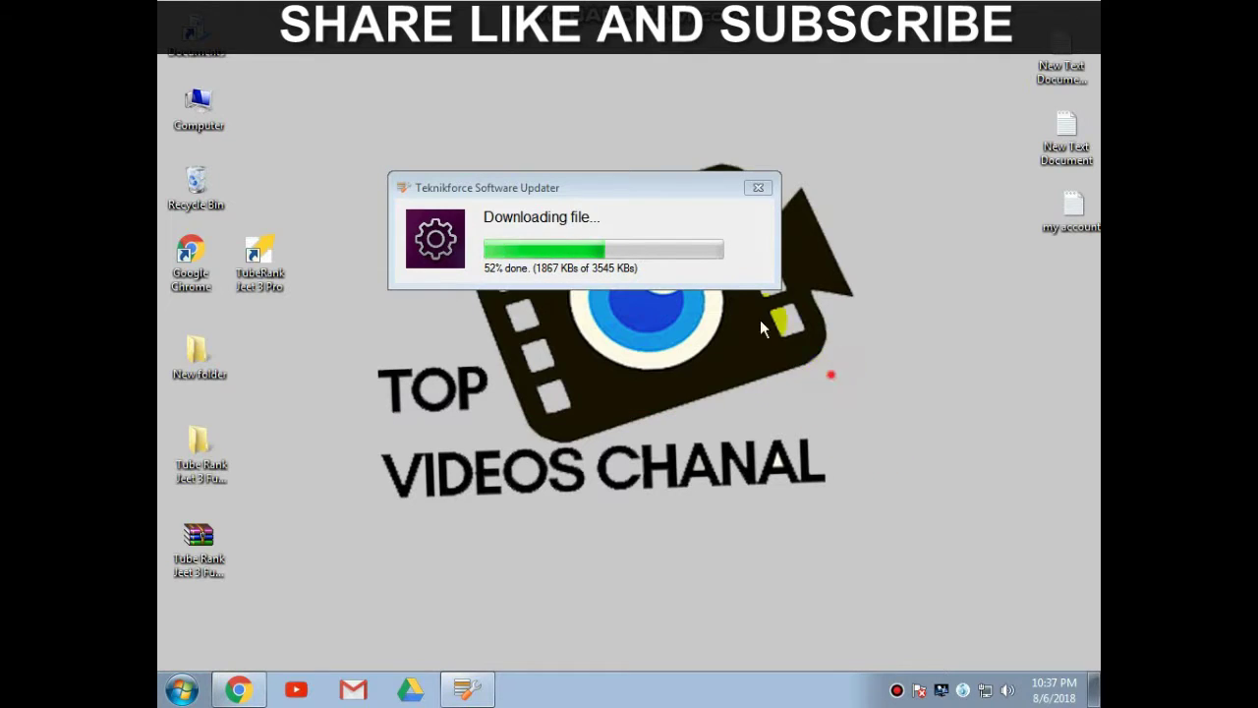
drag(329, 112, 775, 365)
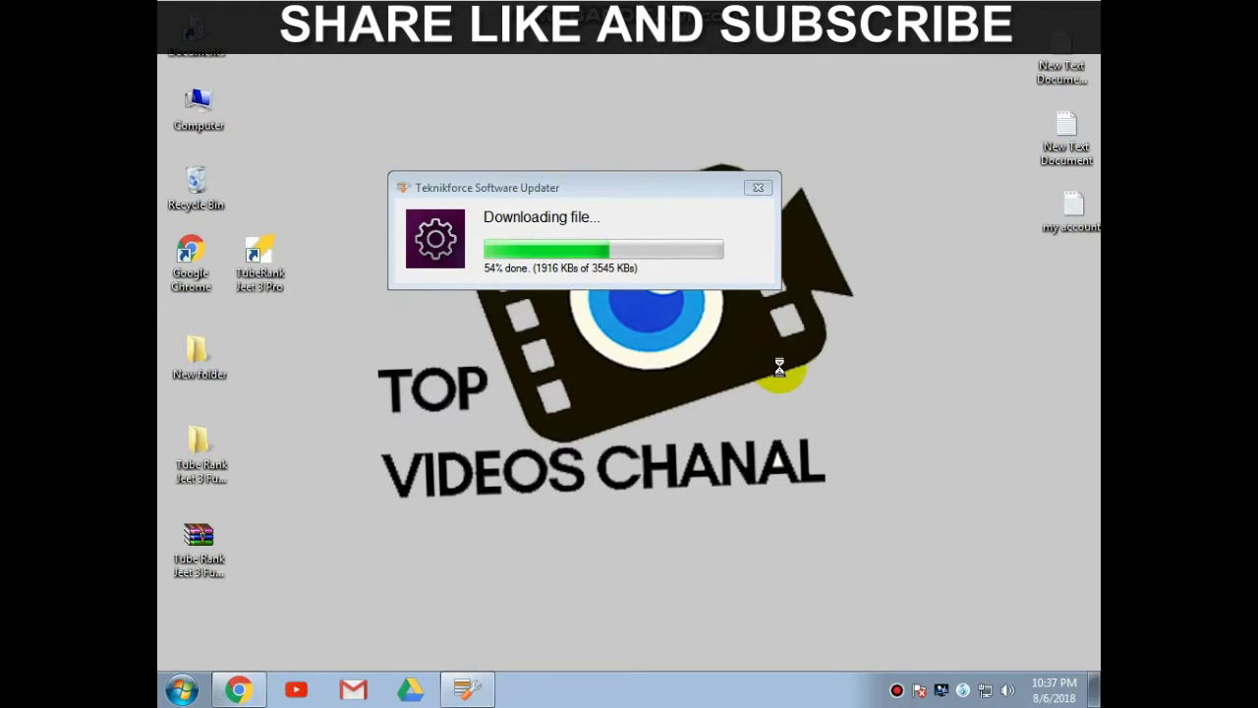
right_click(330, 114)
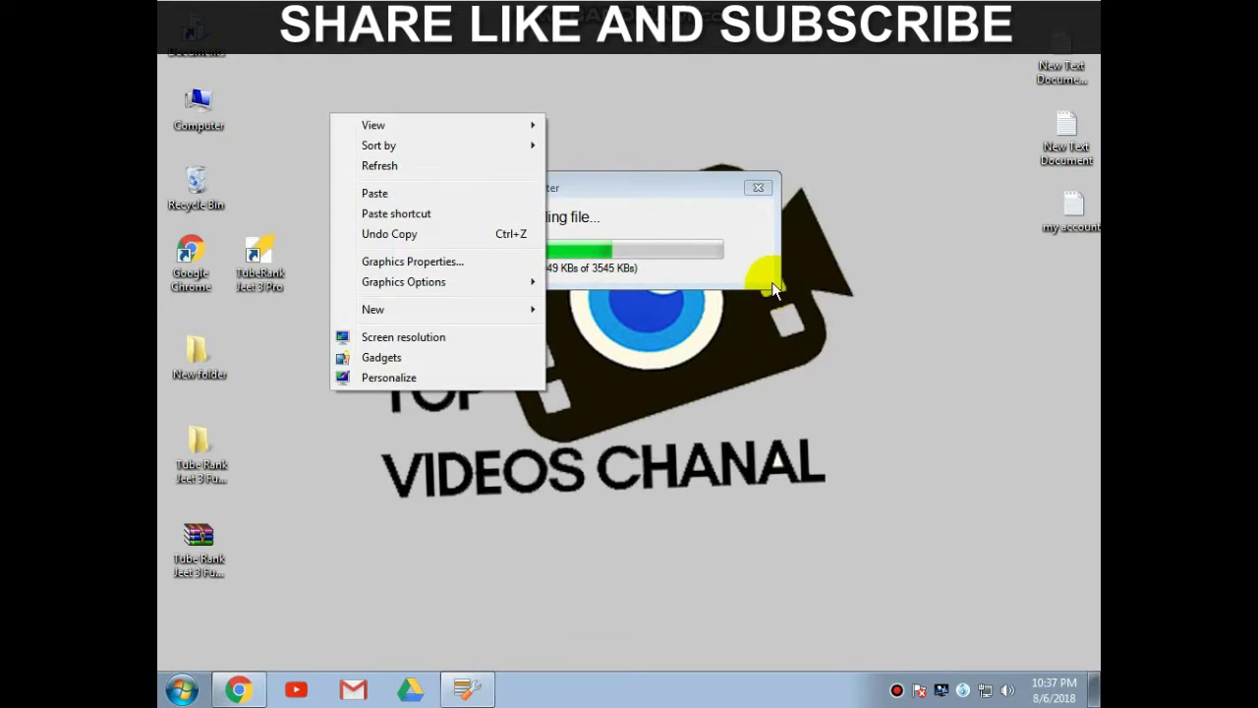
click(390, 167)
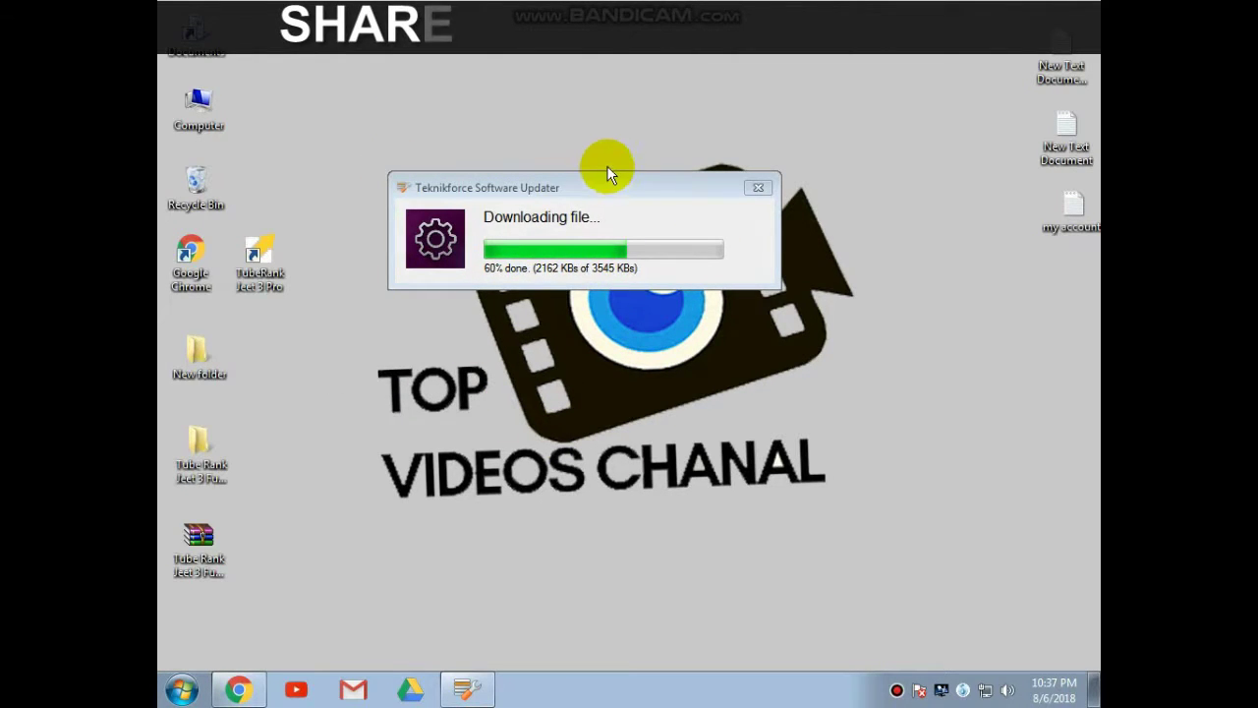
mouse_move(601, 186)
mouse_down()
mouse_move(655, 188)
mouse_move(592, 253)
mouse_move(613, 190)
mouse_move(559, 228)
mouse_move(592, 200)
mouse_up()
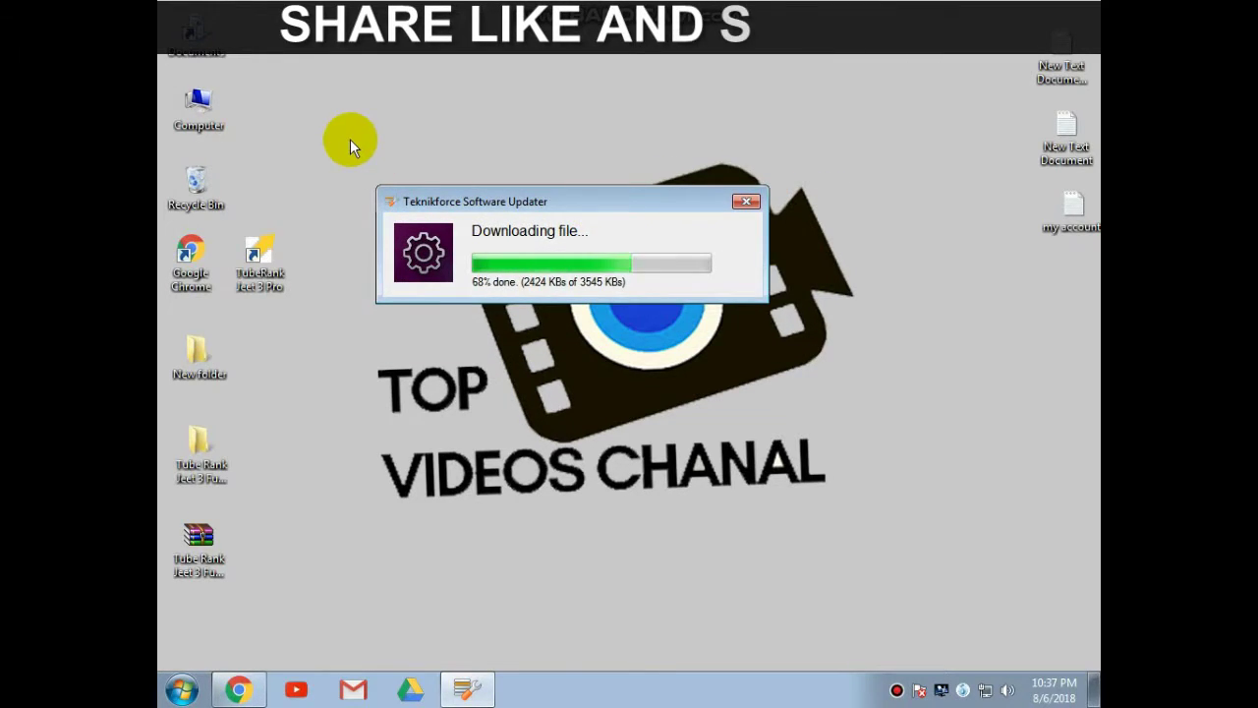
drag(344, 125, 333, 157)
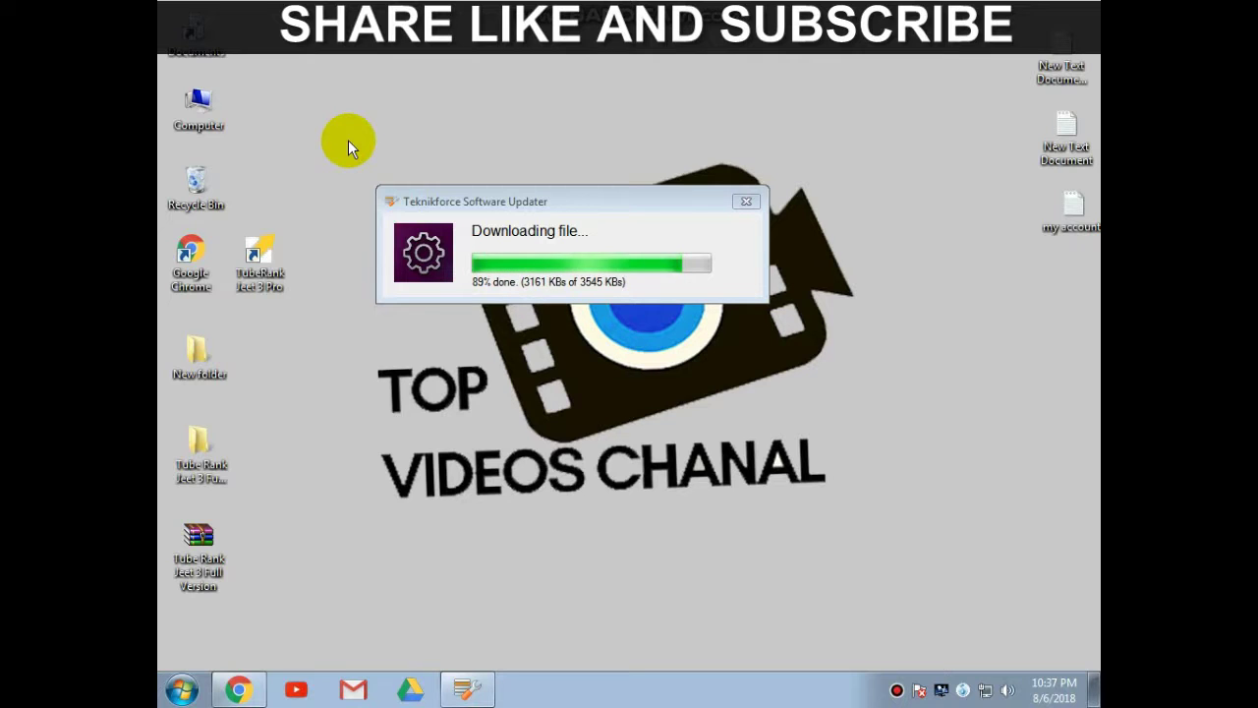
drag(341, 103, 702, 360)
click(312, 118)
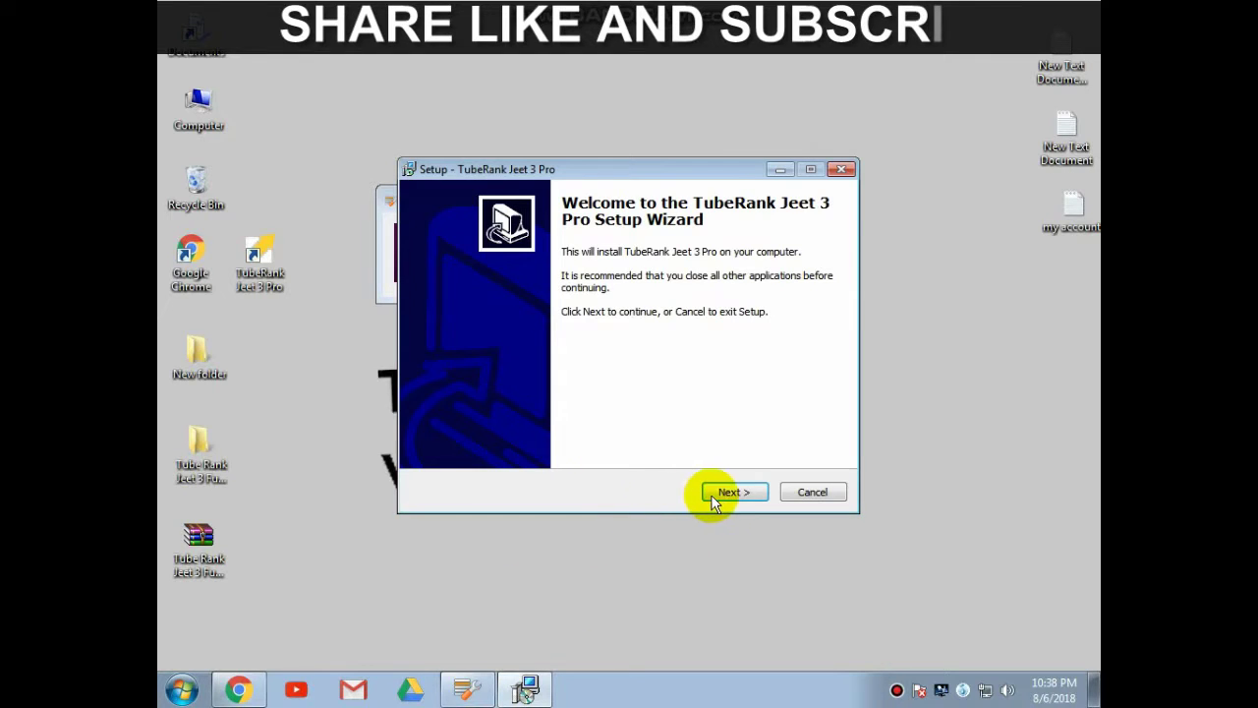
Go through the downloaded update's setup with the default folders and only a desktop icon, and start the installation.
click(732, 492)
click(732, 491)
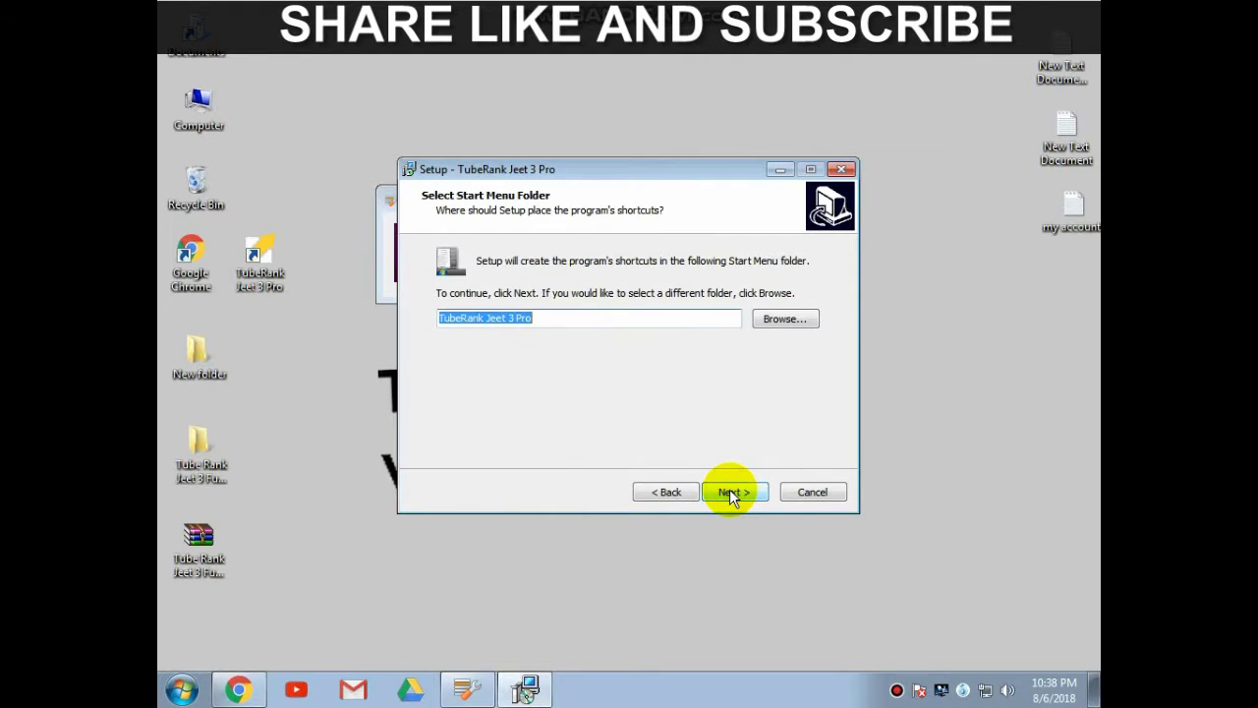
click(732, 491)
click(463, 311)
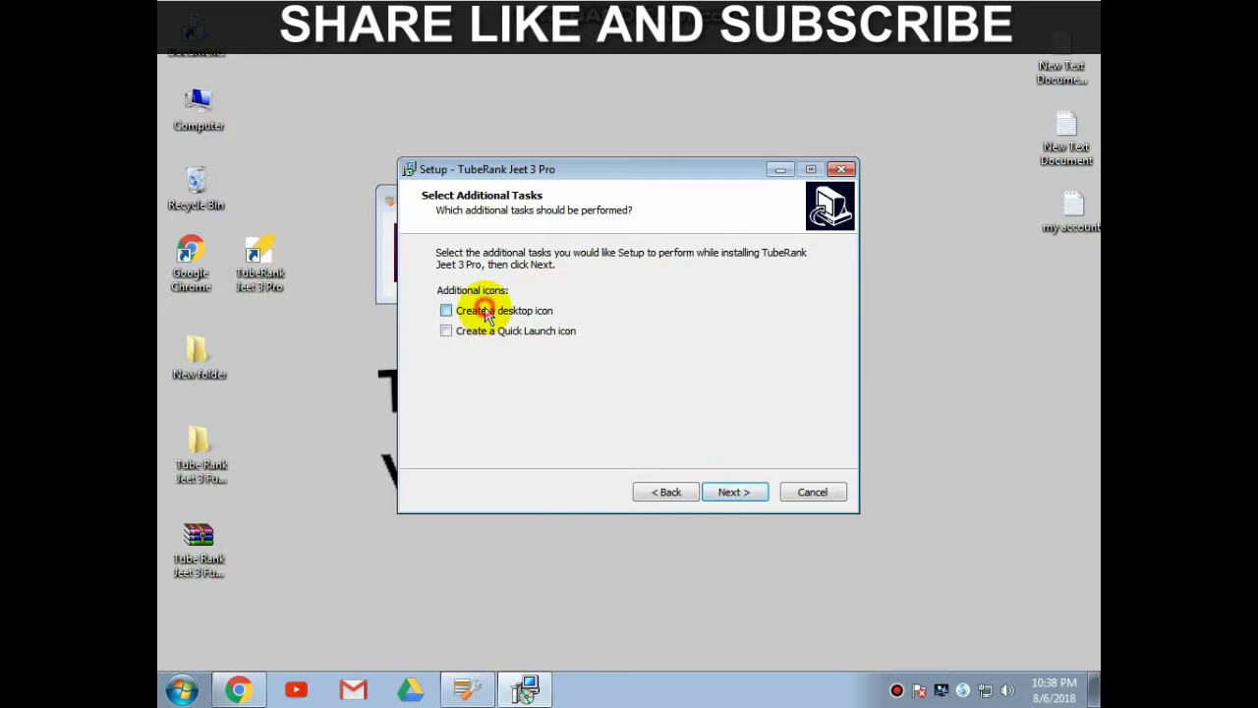
click(733, 492)
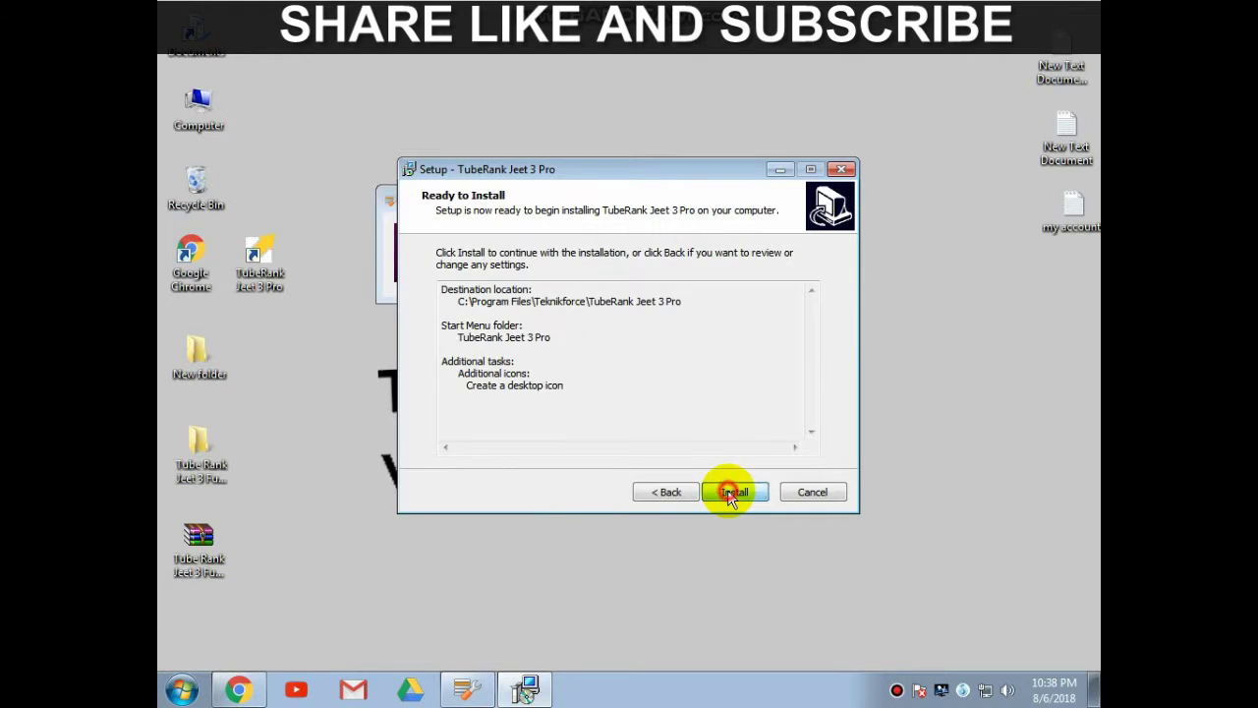
click(733, 491)
click(732, 491)
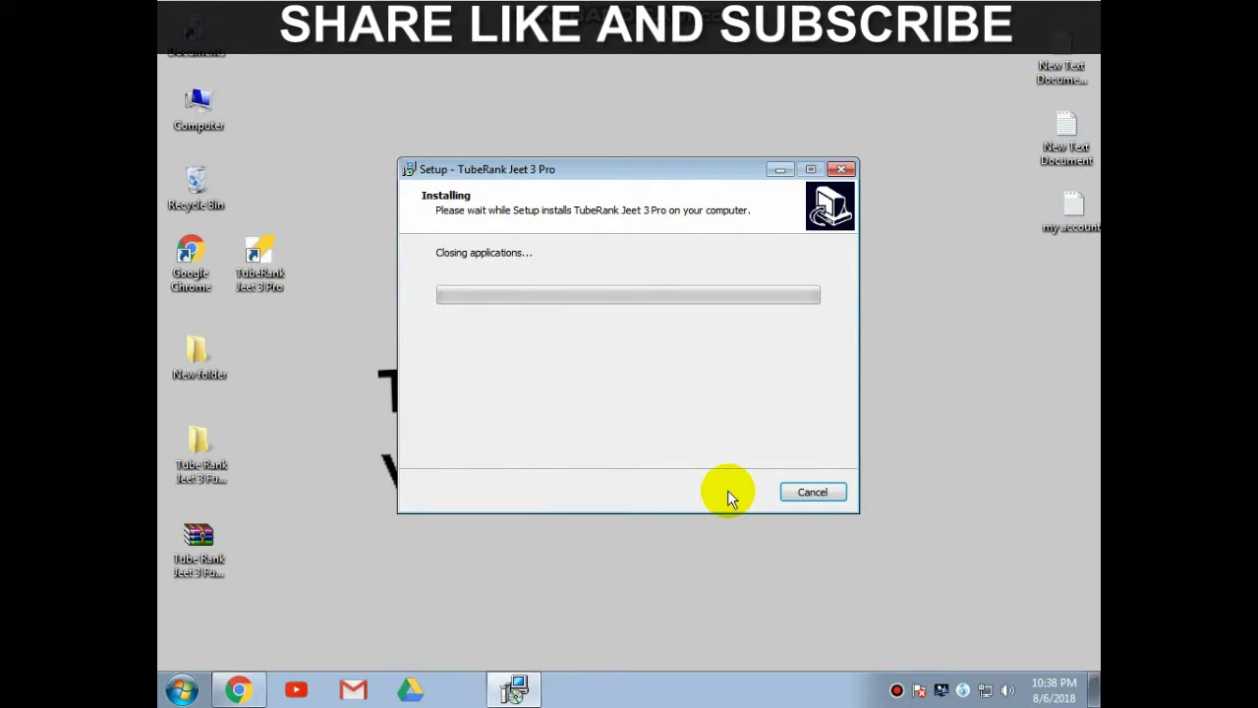